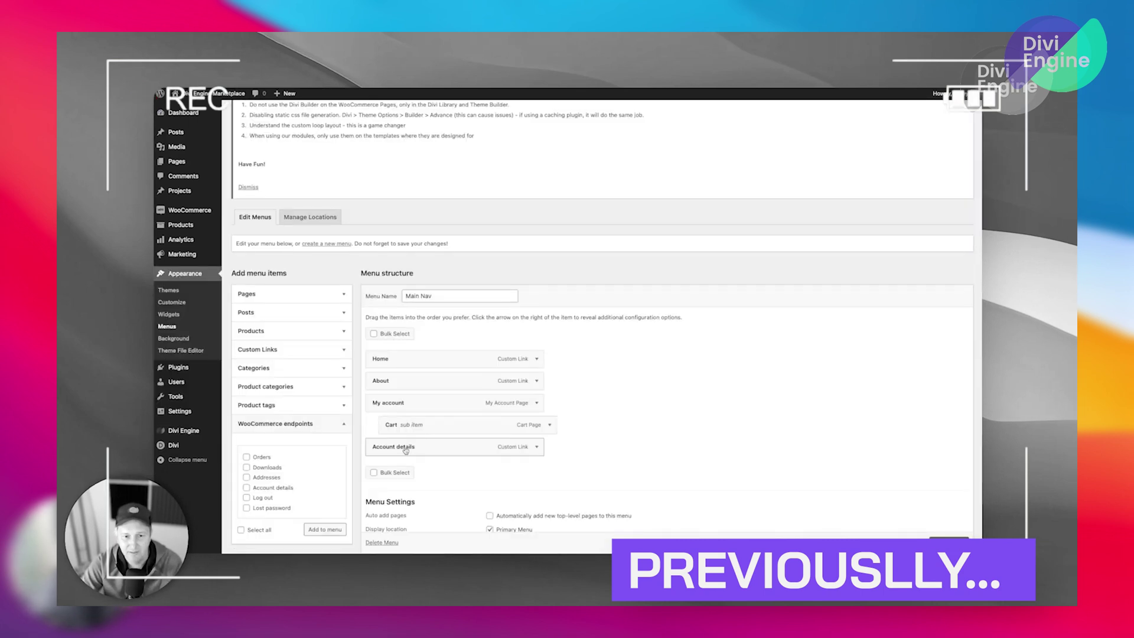
Drag Account details under My account in Main Nav so it becomes a sub item
drag(423, 433, 415, 422)
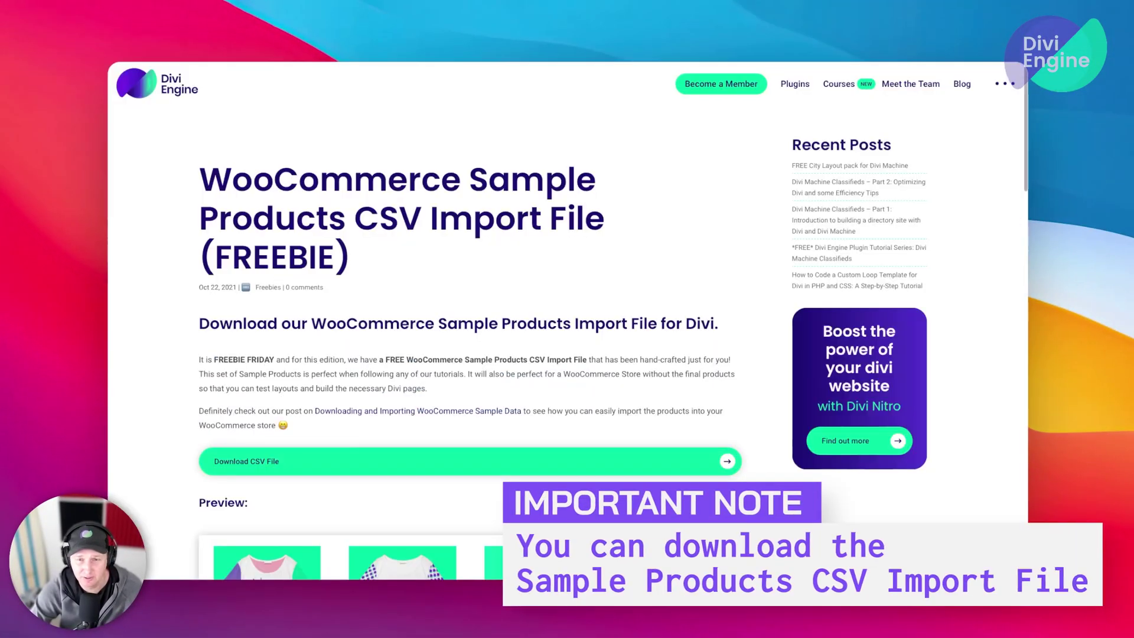
scroll(583, 210, down, 3)
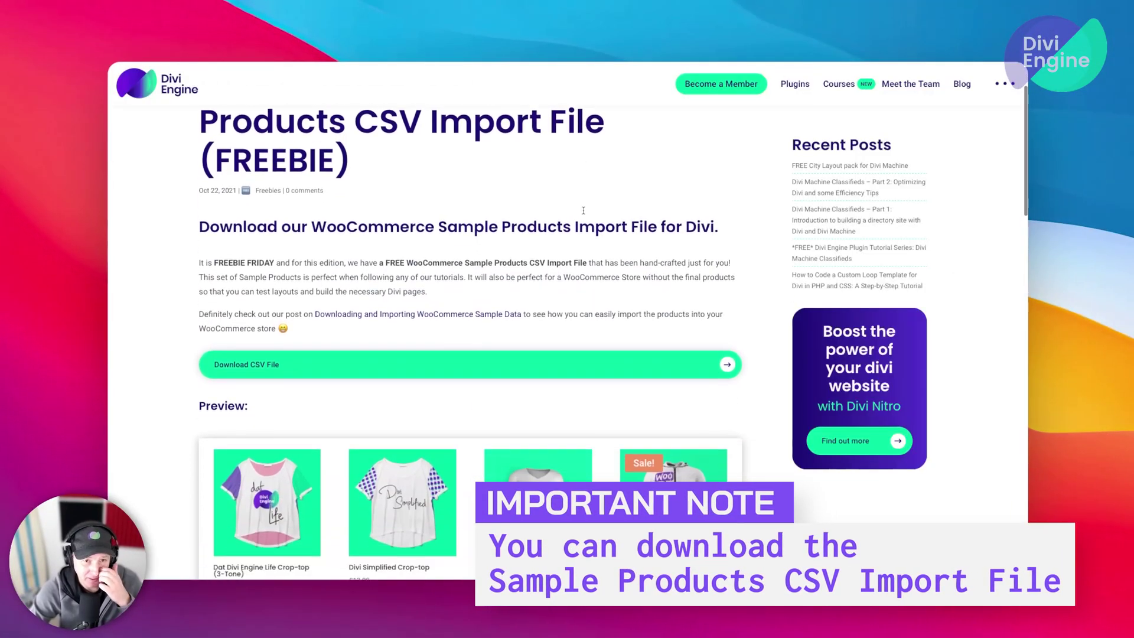
scroll(584, 214, up, 1)
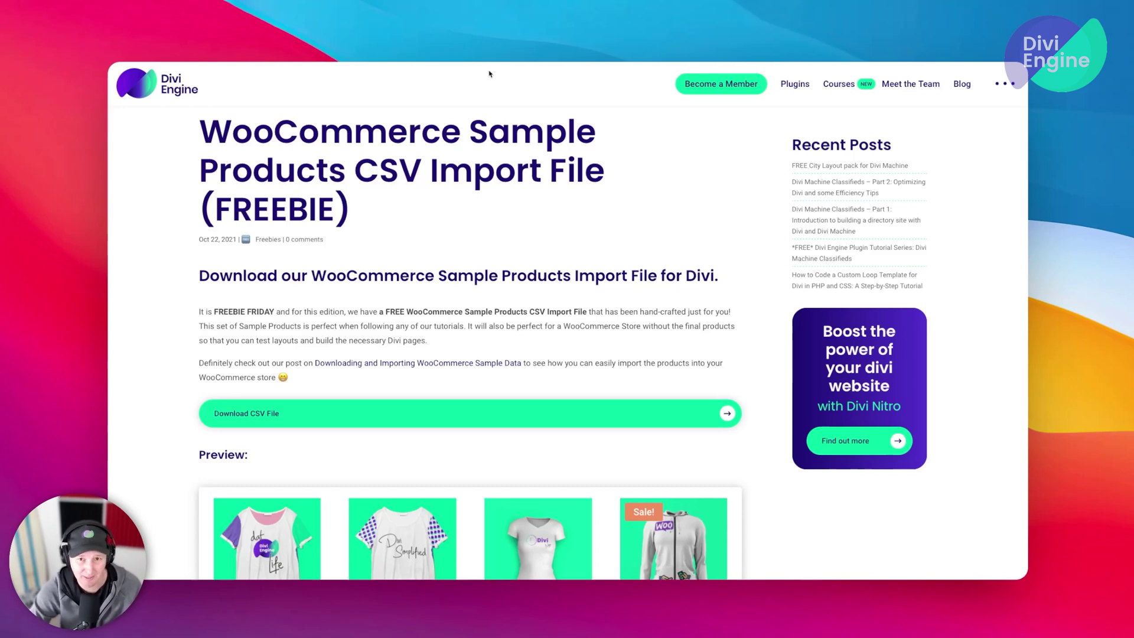
scroll(382, 211, down, 3)
scroll(375, 295, up, 4)
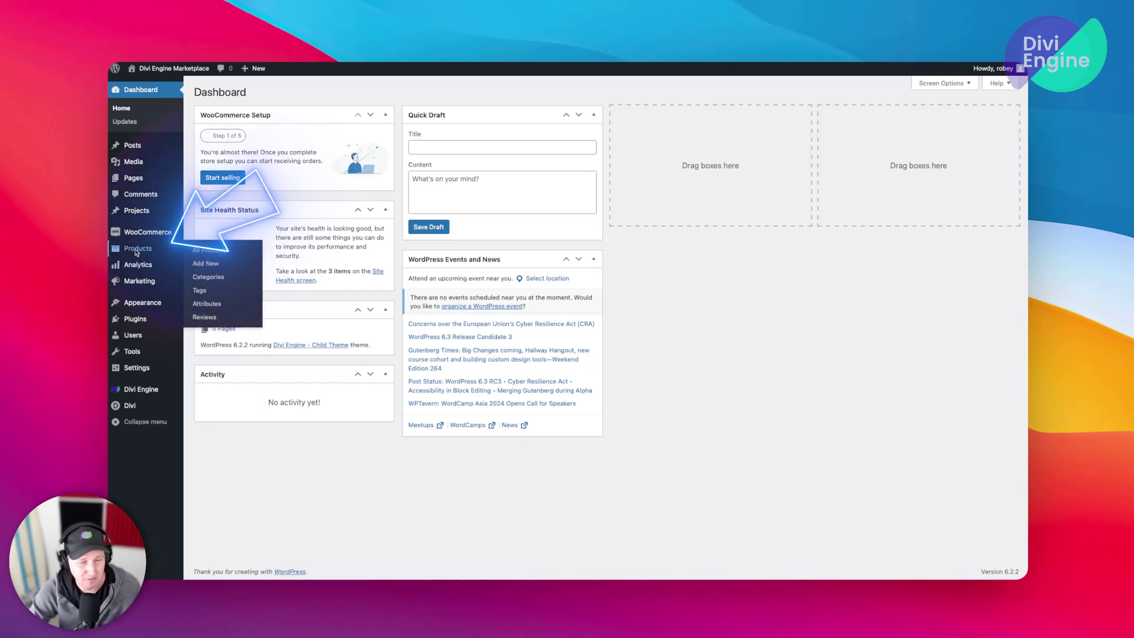
mouse_move(137, 214)
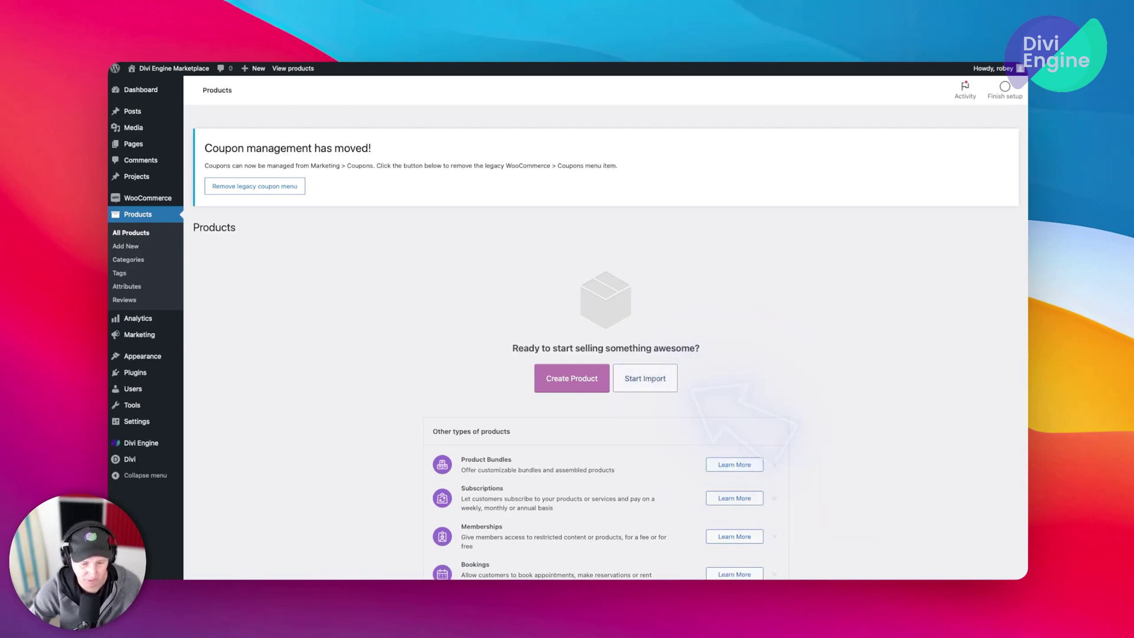
Upload the Divi Engine sample products CSV to the product importer and reach column mapping
click(645, 378)
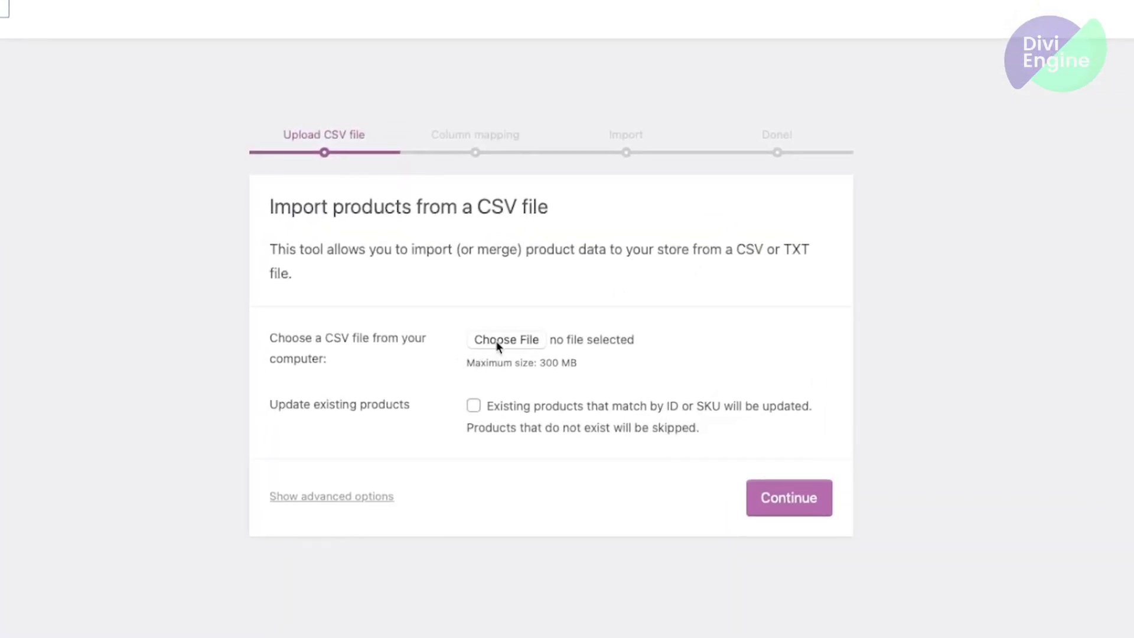
drag(810, 511, 520, 344)
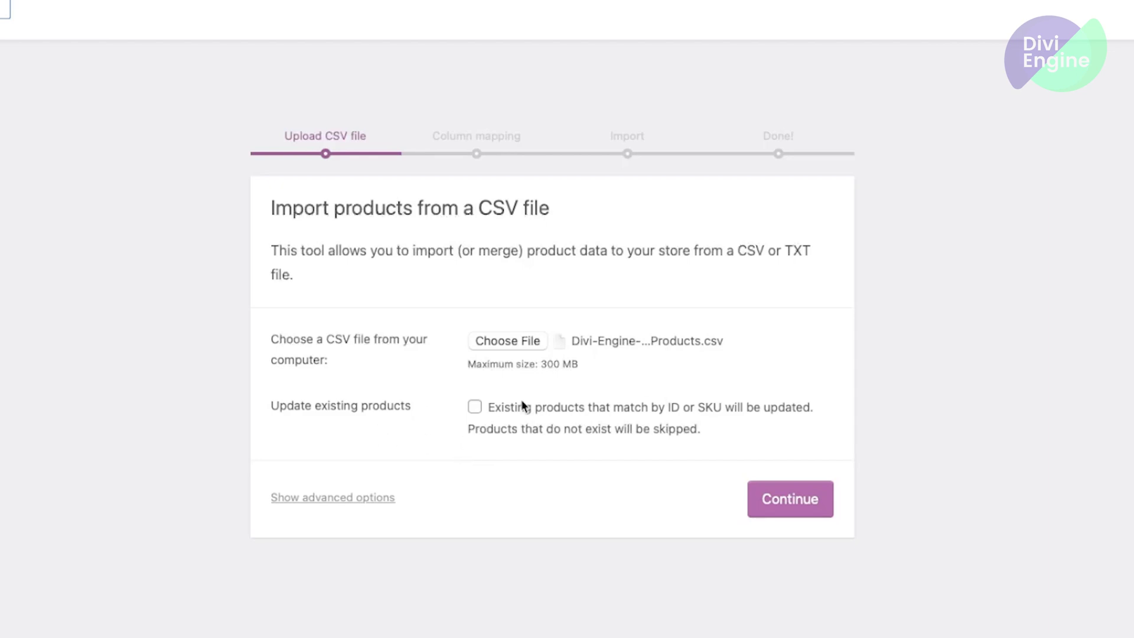
click(785, 488)
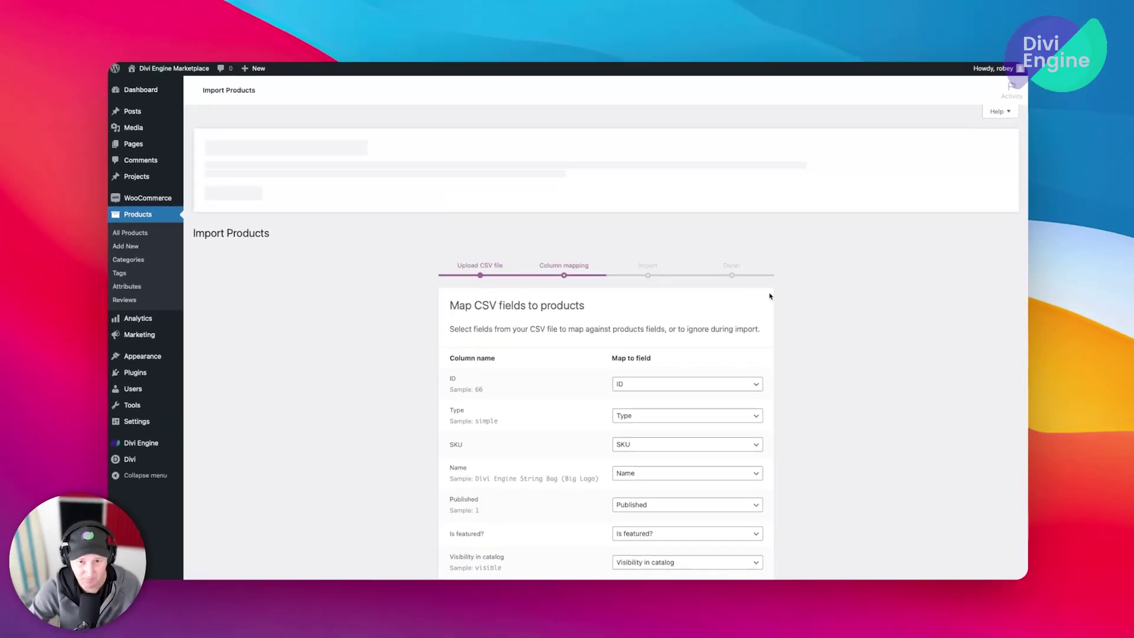
Review the automatic column mapping, keep the defaults and run the import of 16 products
scroll(550, 402, down, 4)
scroll(520, 449, down, 1)
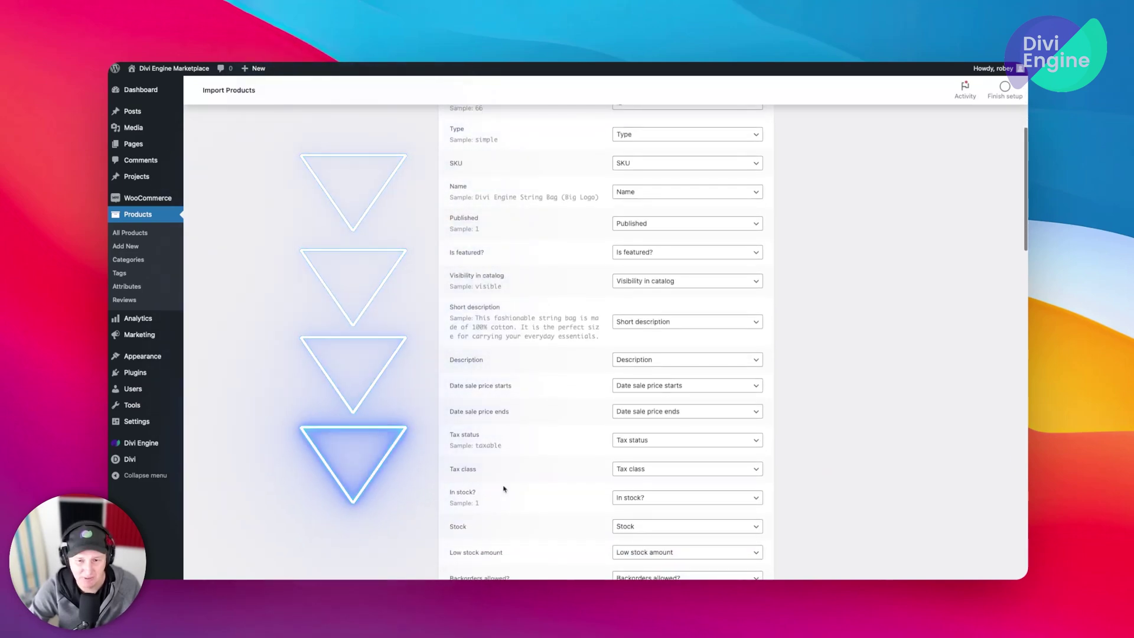
scroll(504, 489, down, 8)
scroll(504, 489, down, 2)
scroll(504, 489, down, 4)
scroll(504, 488, down, 3)
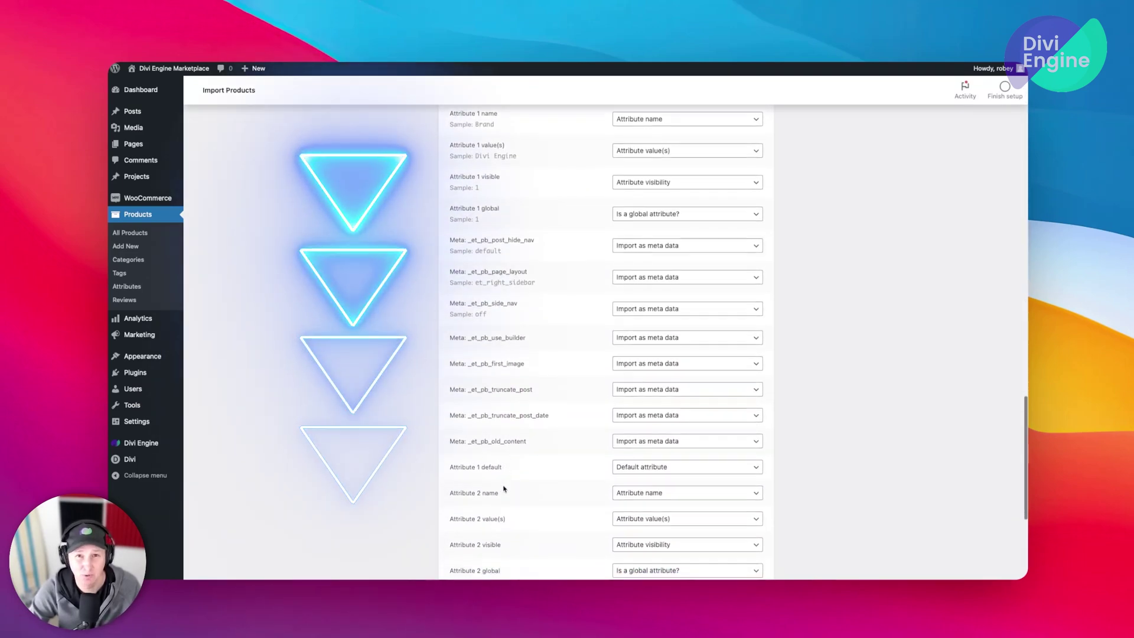
scroll(504, 489, down, 4)
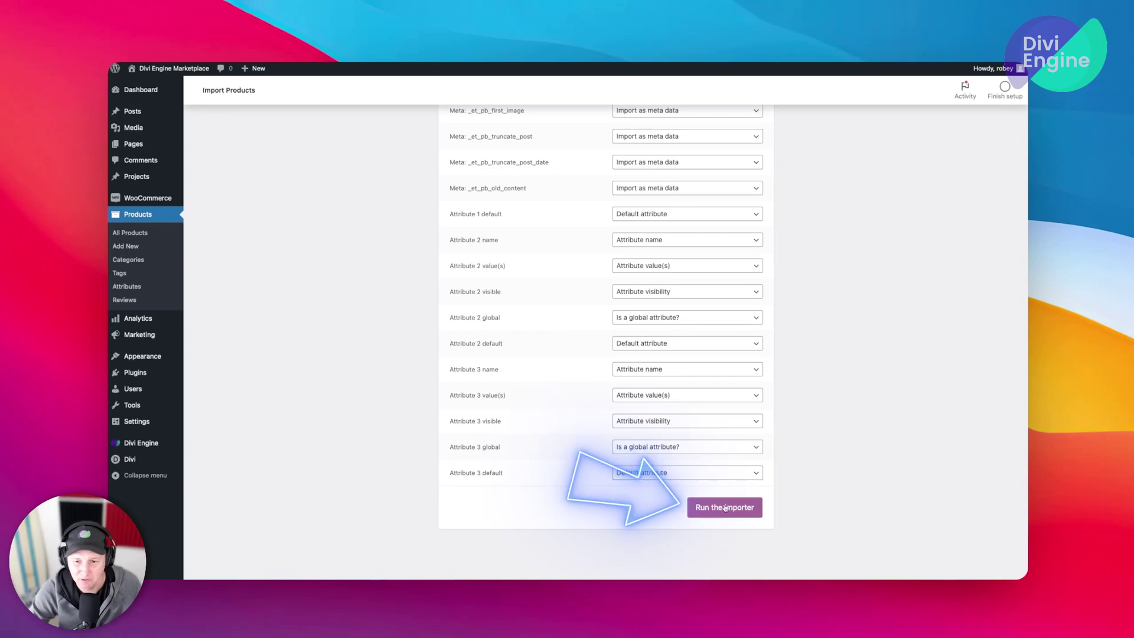
click(726, 509)
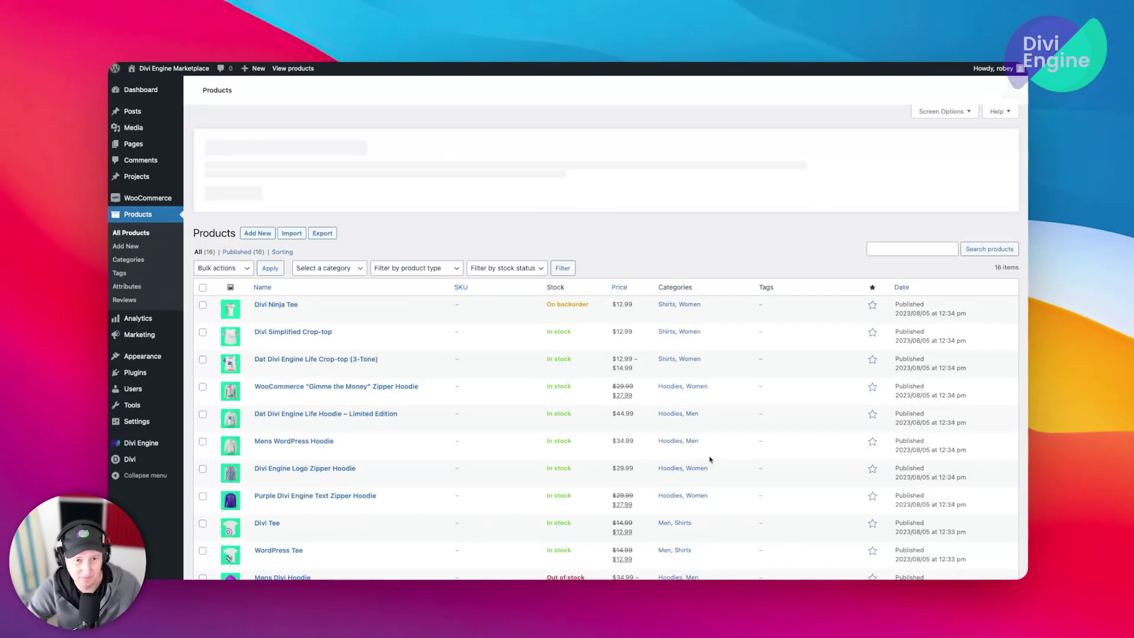
Scroll through All Products to check the 16 imported items' prices, stock and categories
scroll(473, 414, down, 5)
scroll(476, 384, down, 3)
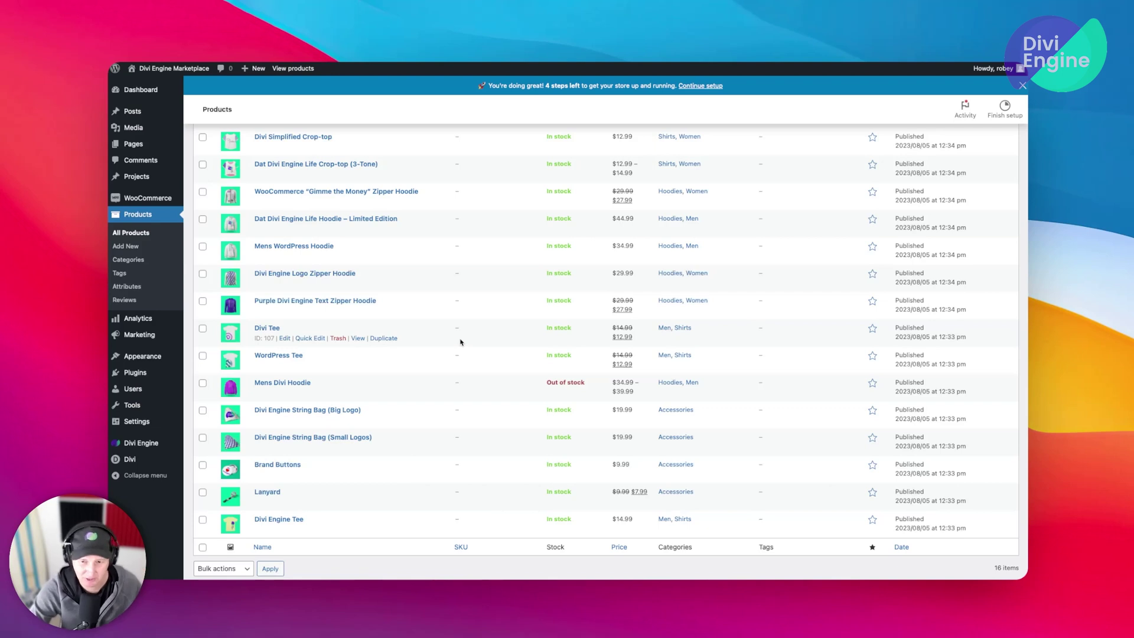
scroll(461, 342, up, 3)
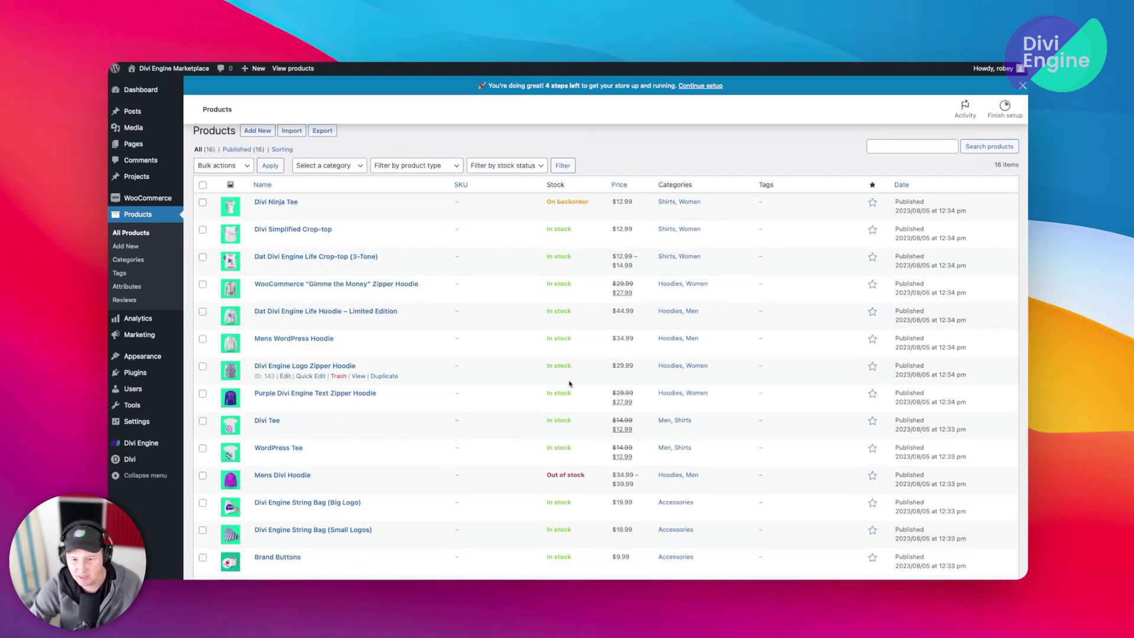
scroll(568, 384, down, 3)
mouse_move(570, 381)
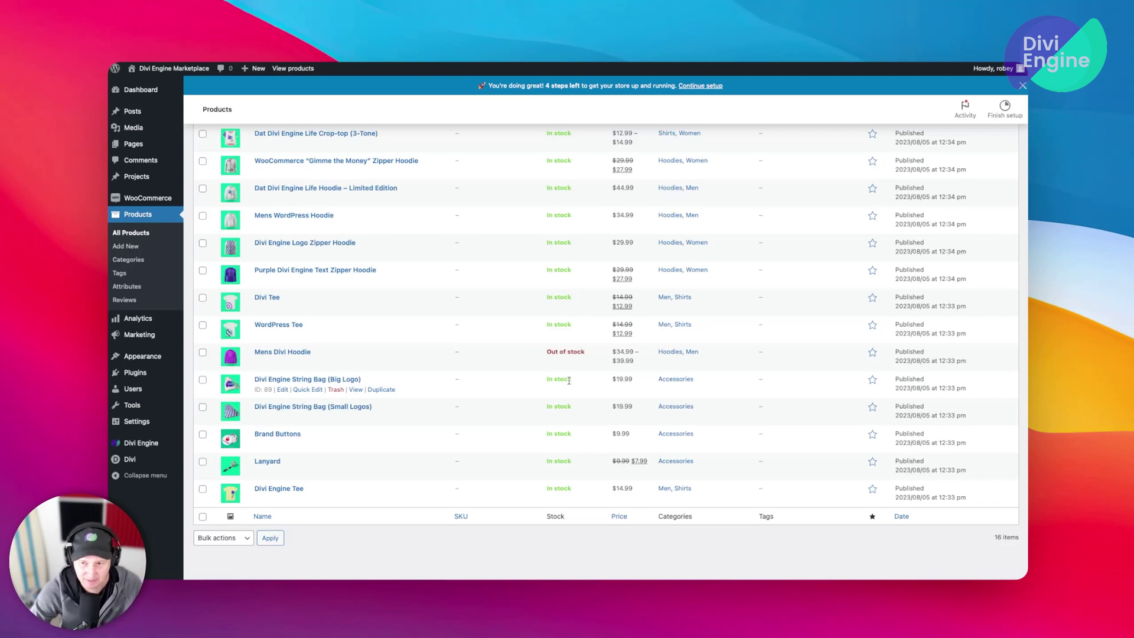
scroll(600, 253, up, 5)
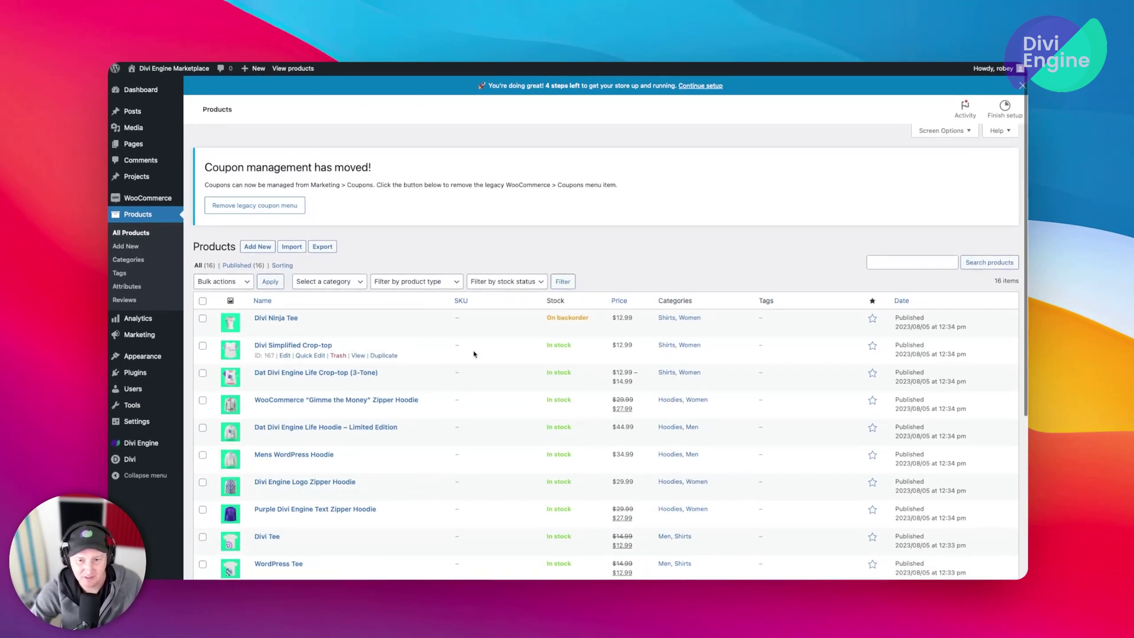
scroll(475, 354, down, 3)
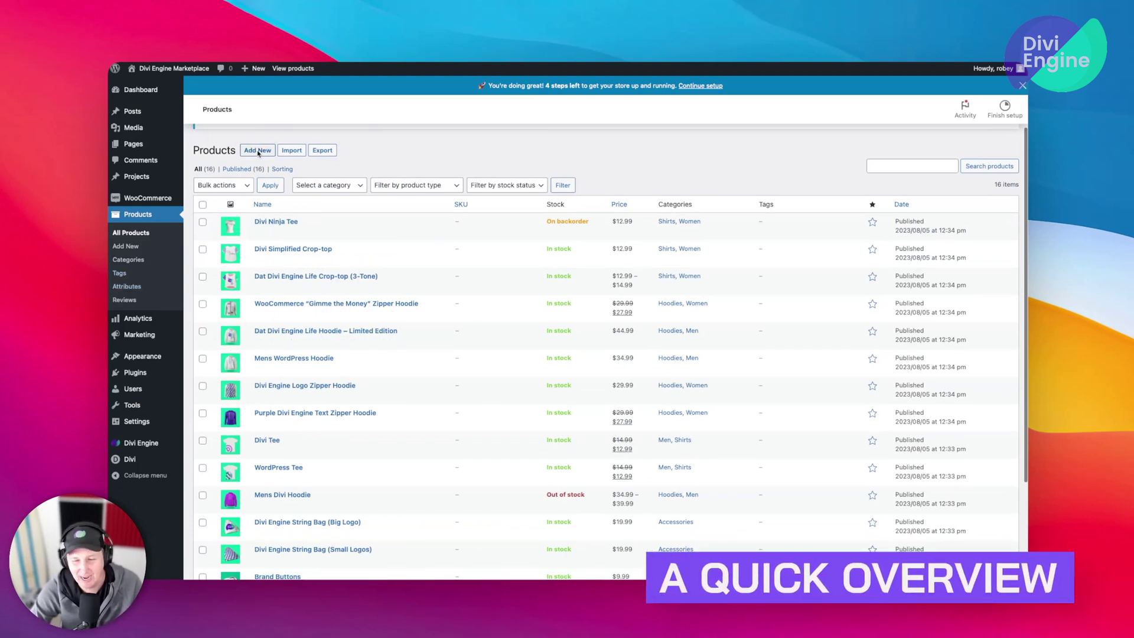
Start a new product and browse the Product data type options, leaving it simple
click(259, 151)
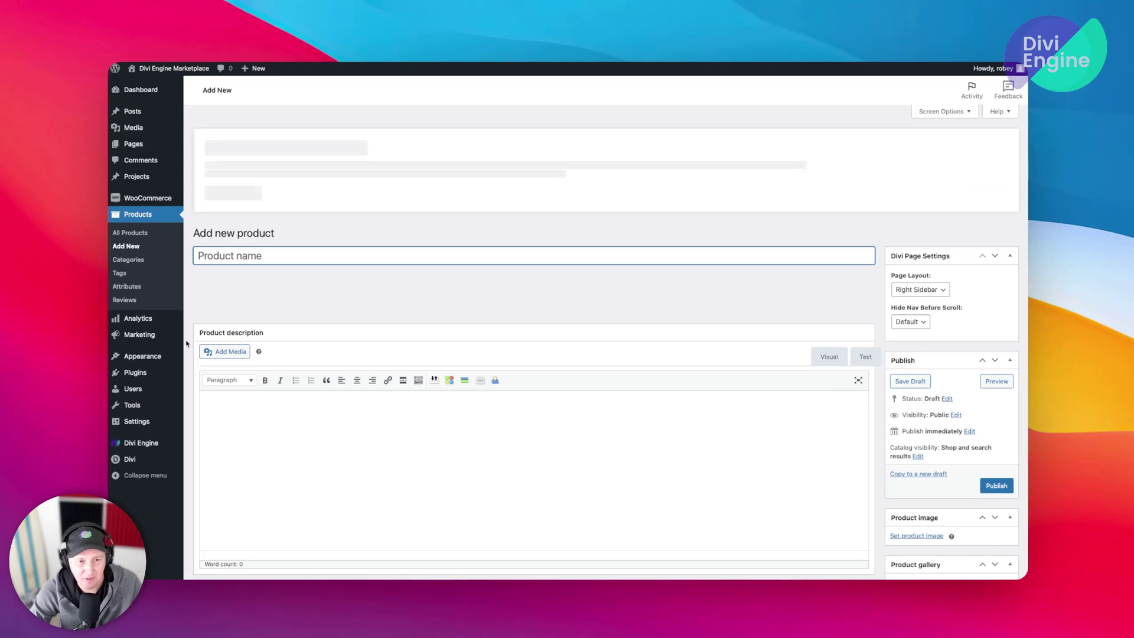
scroll(264, 300, down, 5)
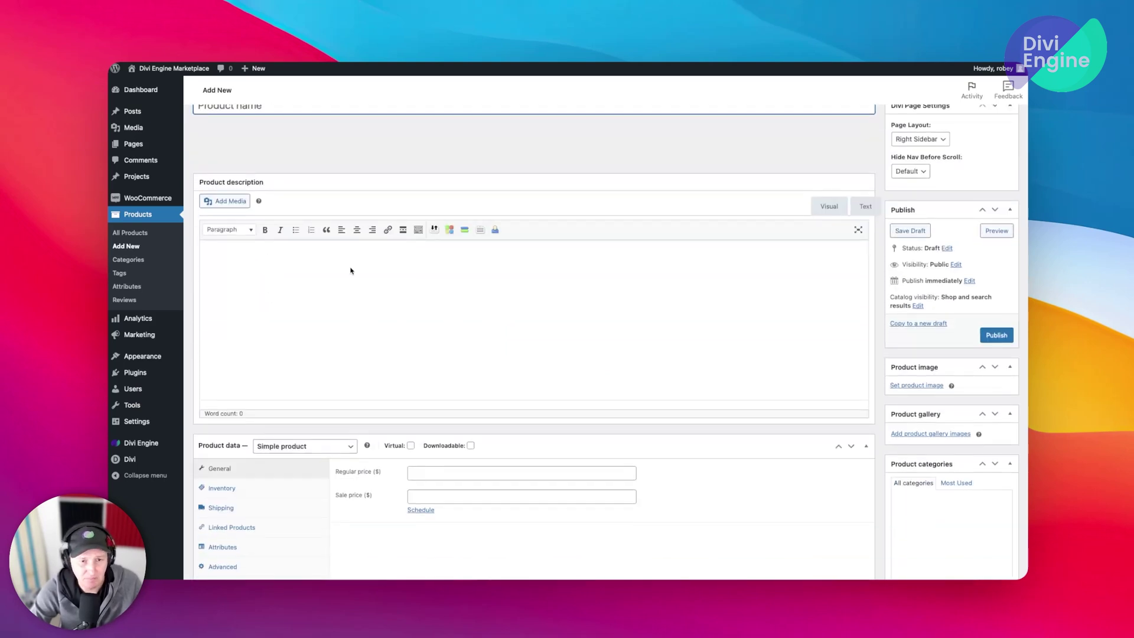
scroll(490, 275, down, 3)
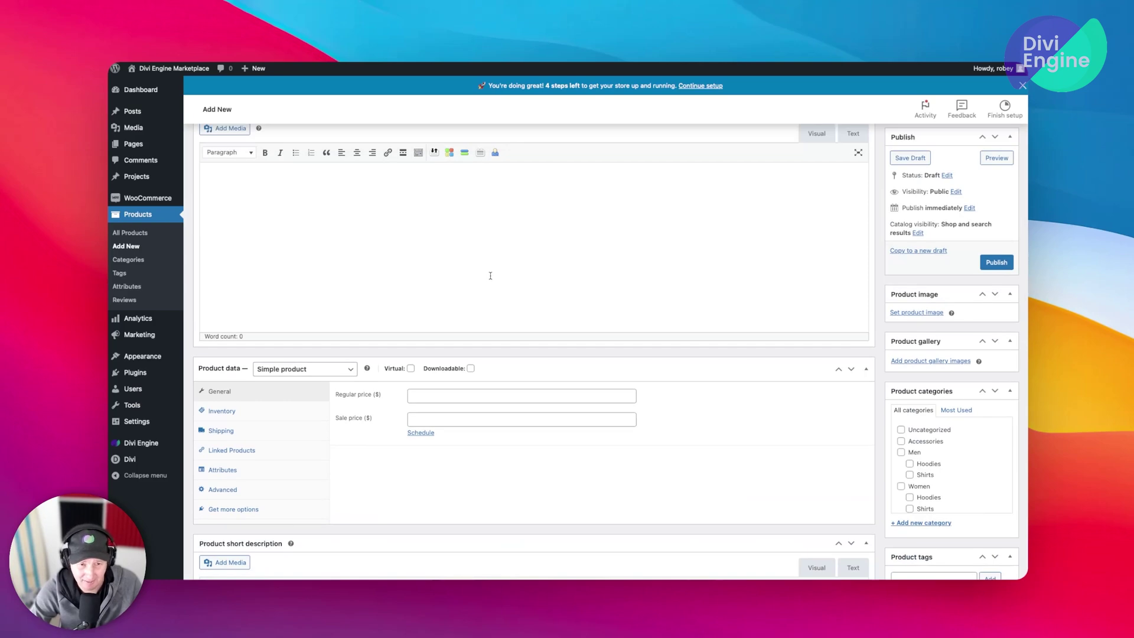
scroll(490, 276, down, 6)
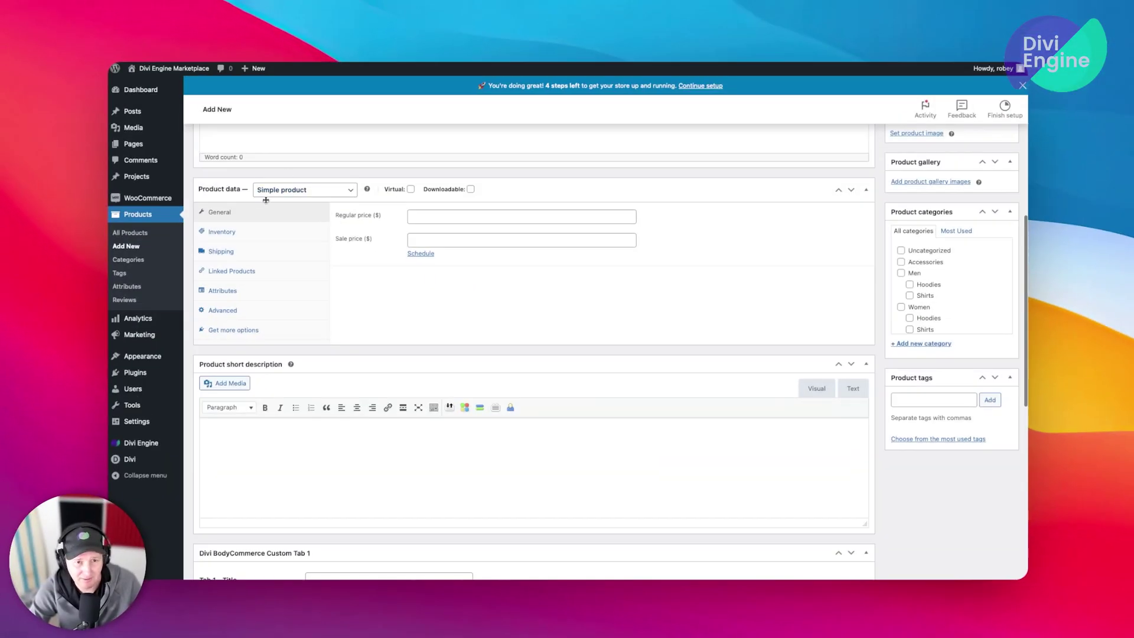
click(295, 191)
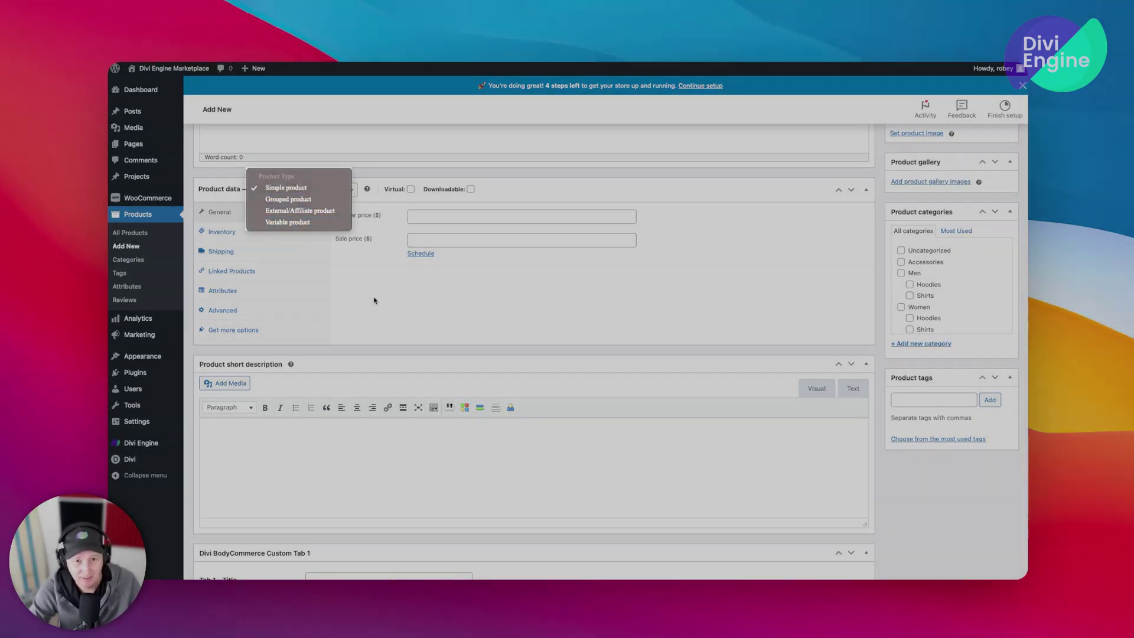
click(376, 302)
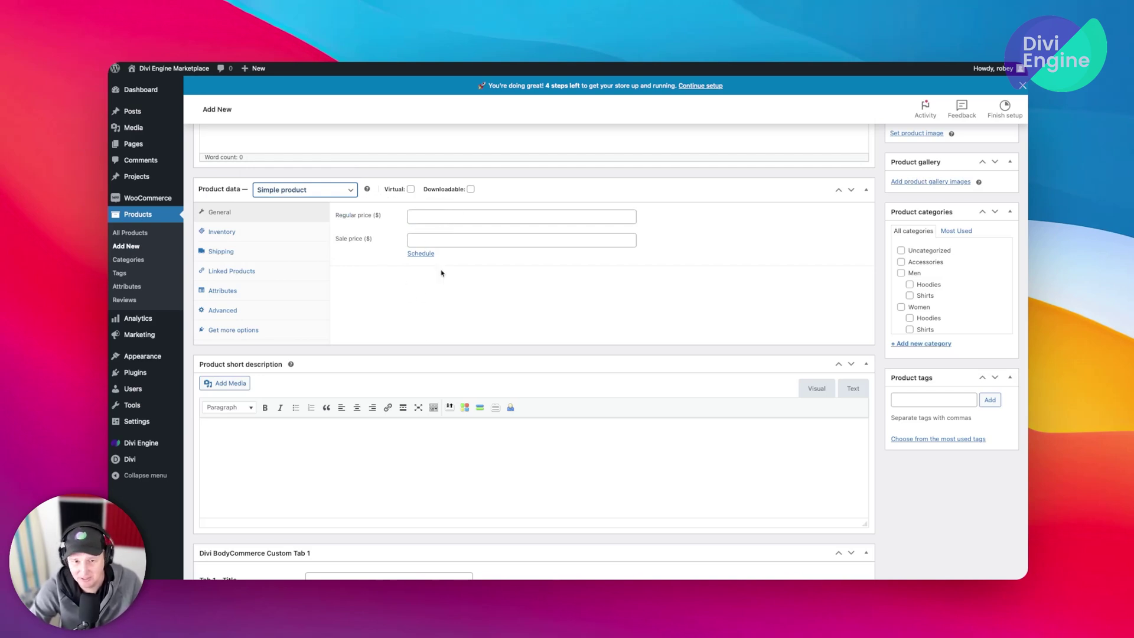
Make the product a variable product, reviewing its Inventory and Variations settings, and show Attributes
click(222, 231)
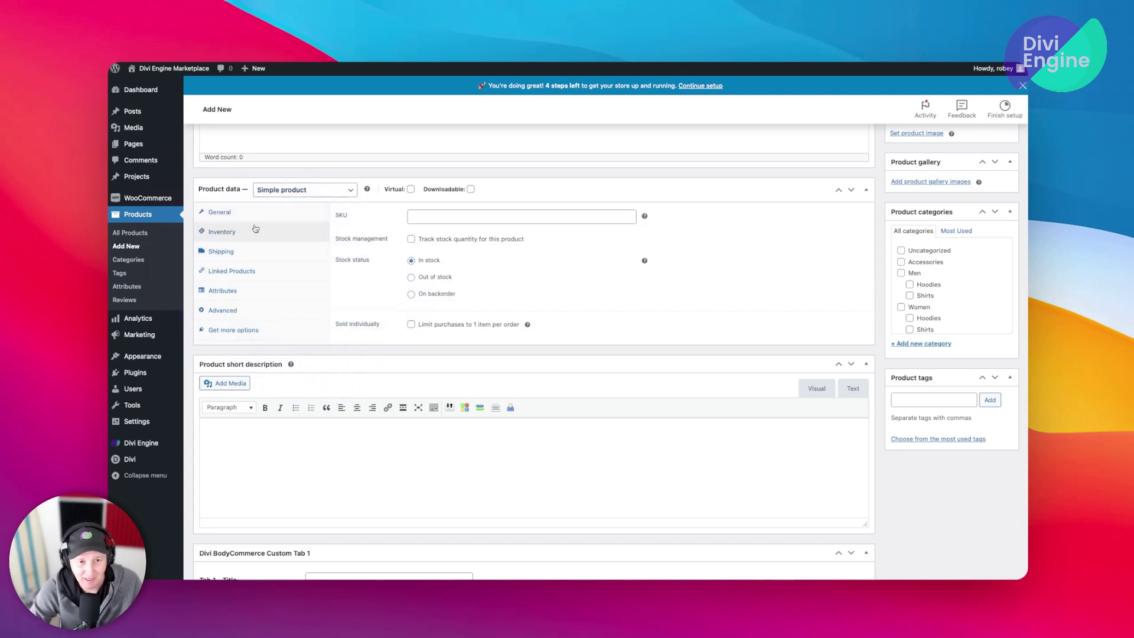
click(265, 197)
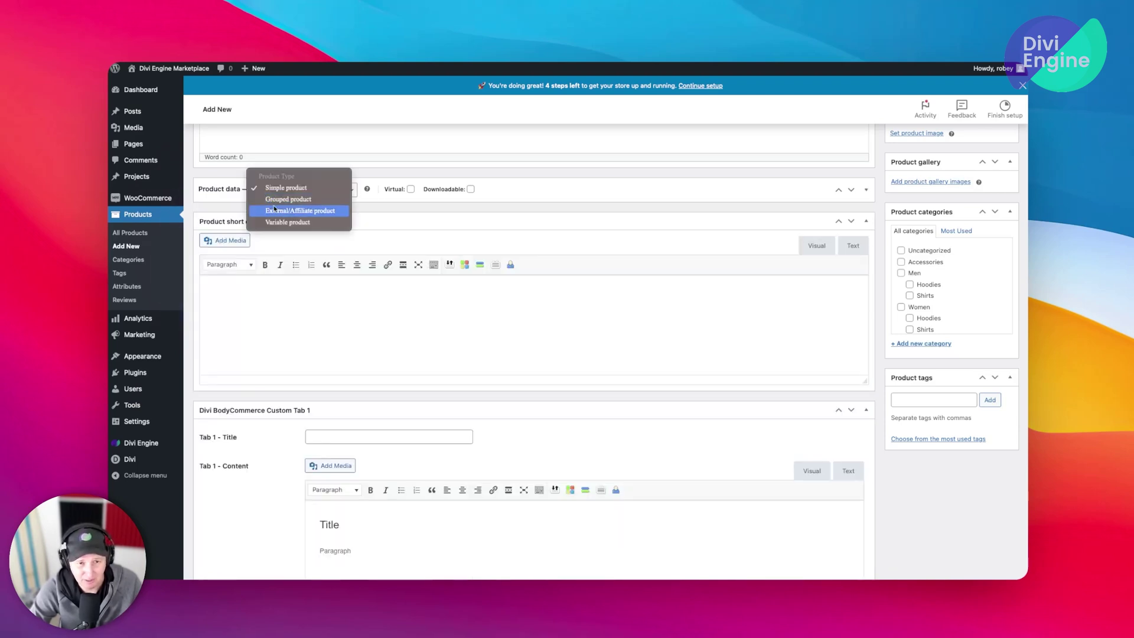
click(322, 225)
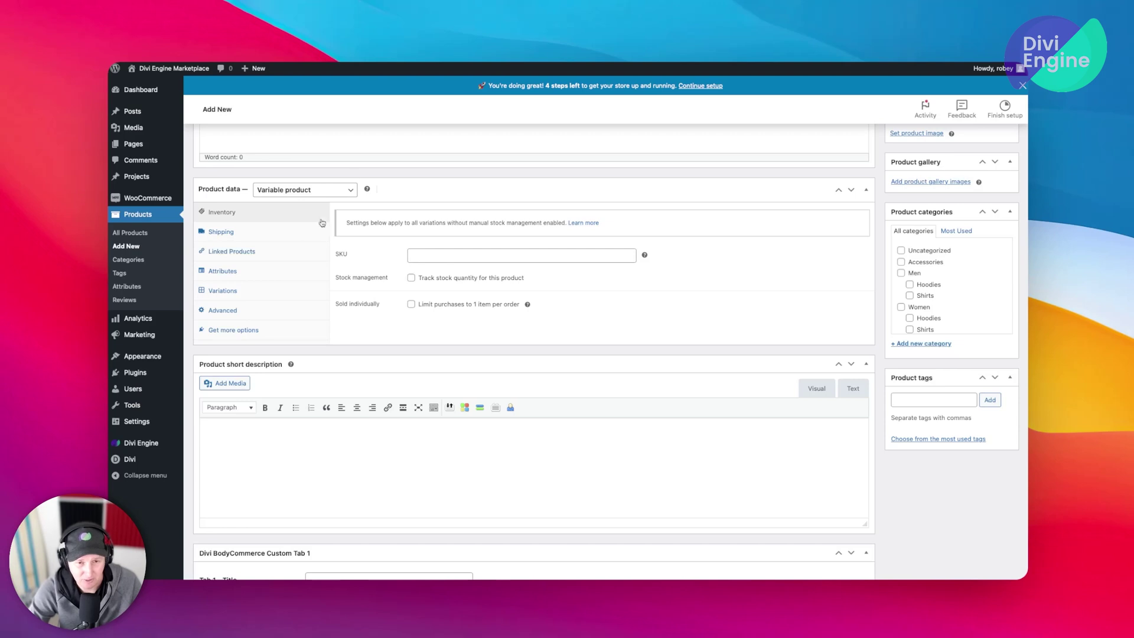
click(218, 291)
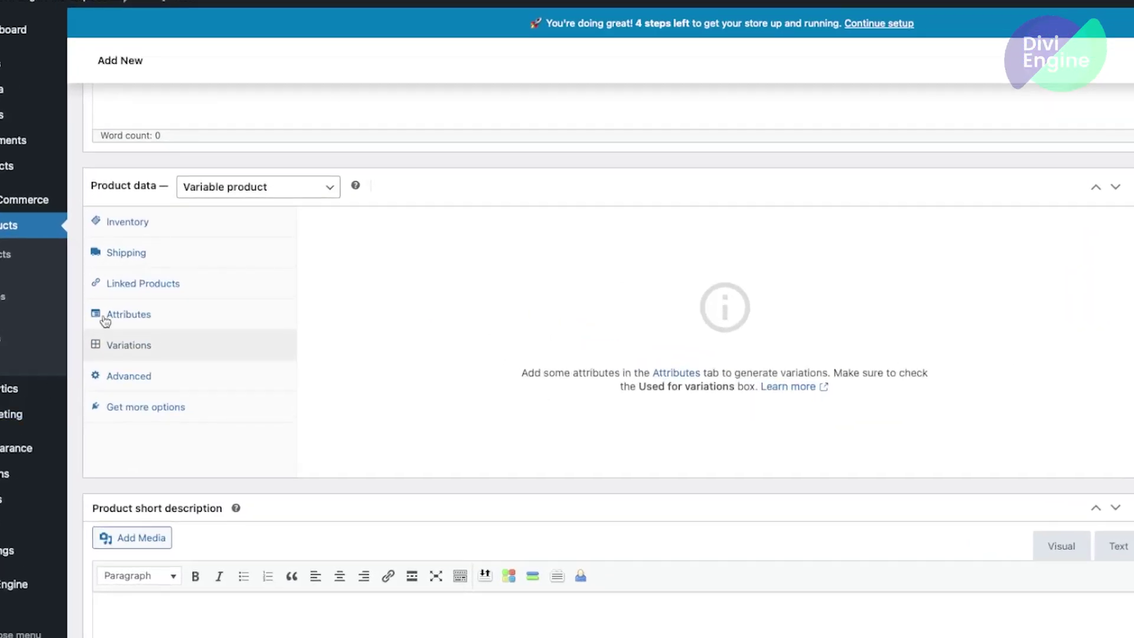
click(106, 317)
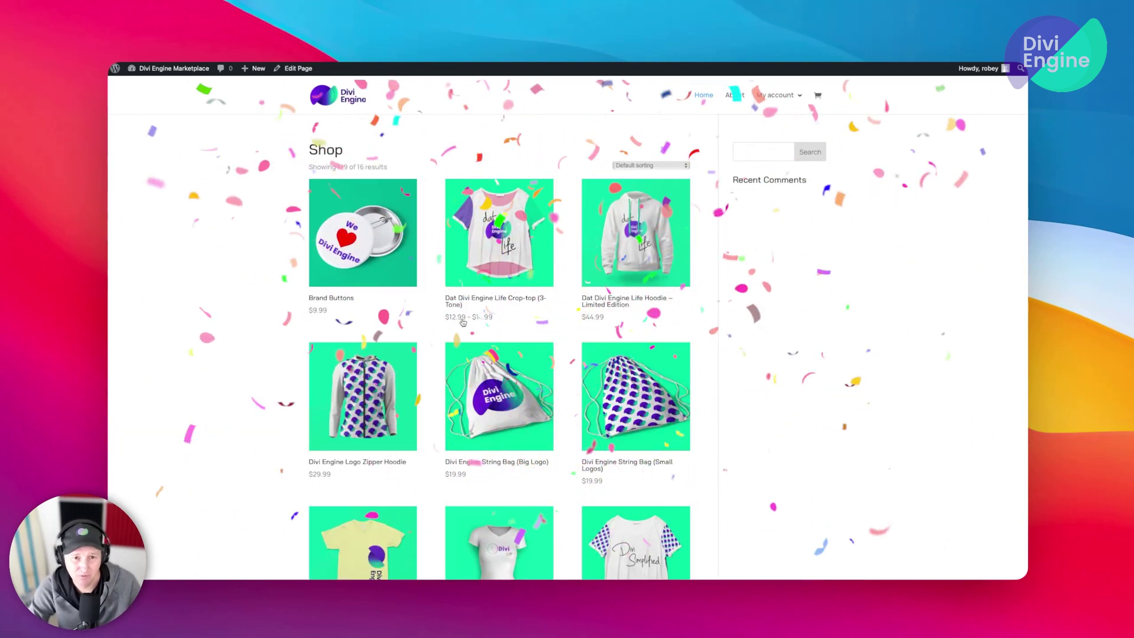
Scroll down and back up through the Shop page grid of 16 imported products
scroll(463, 323, down, 5)
scroll(463, 323, up, 6)
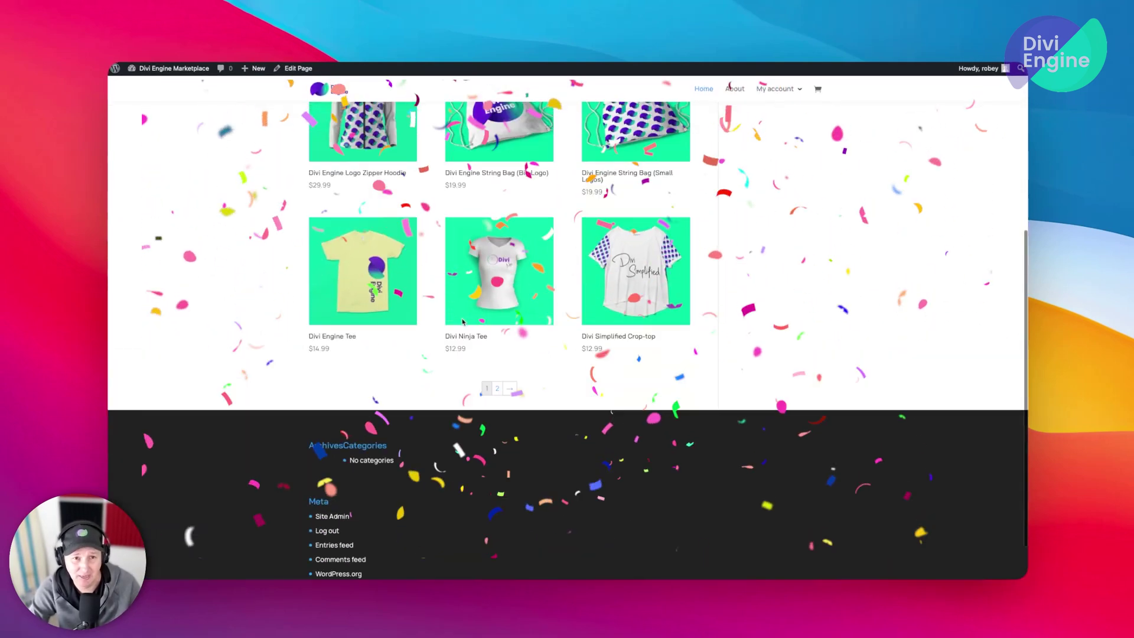